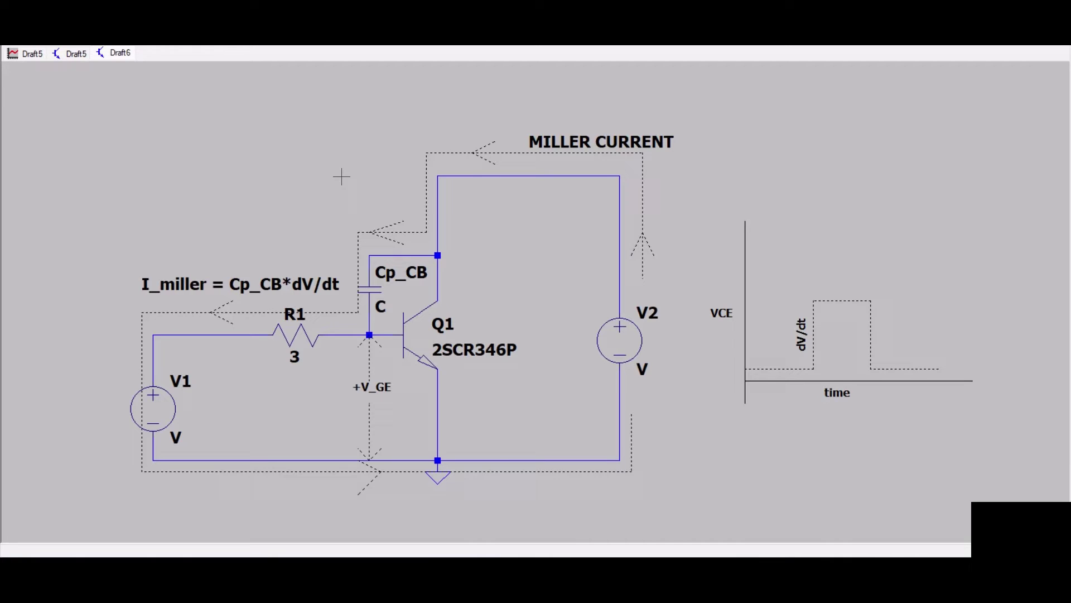
Step: Switch to the second Draft5 schematic holding the two 2SCR346P test circuits
{"action": "left_click", "coordinate": [79, 56]}
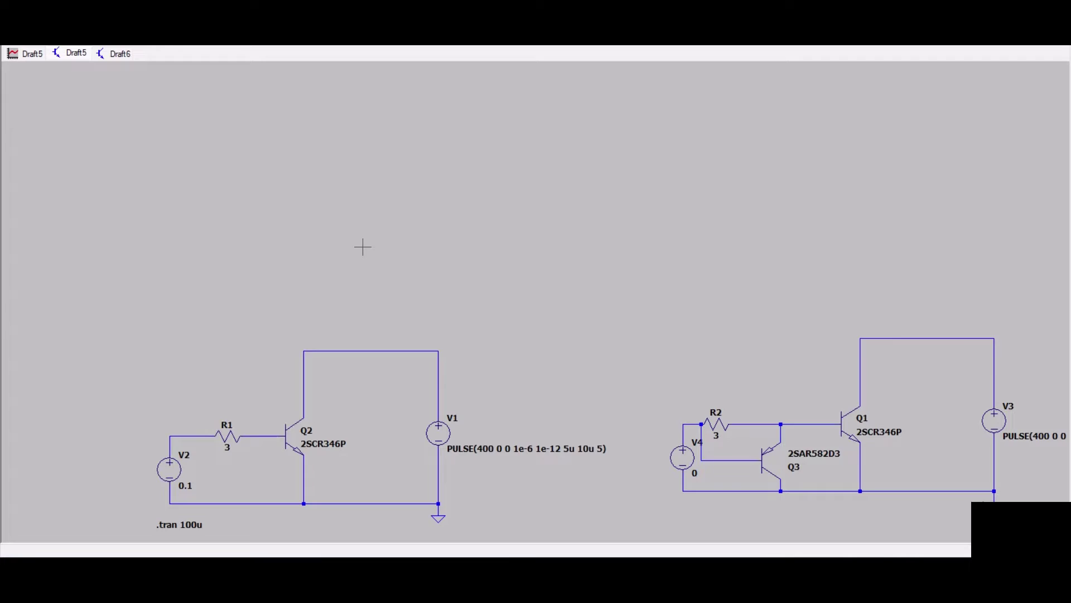
Step: Zoom to fit so both transistor test circuits are fully visible
{"action": "key", "text": "space"}
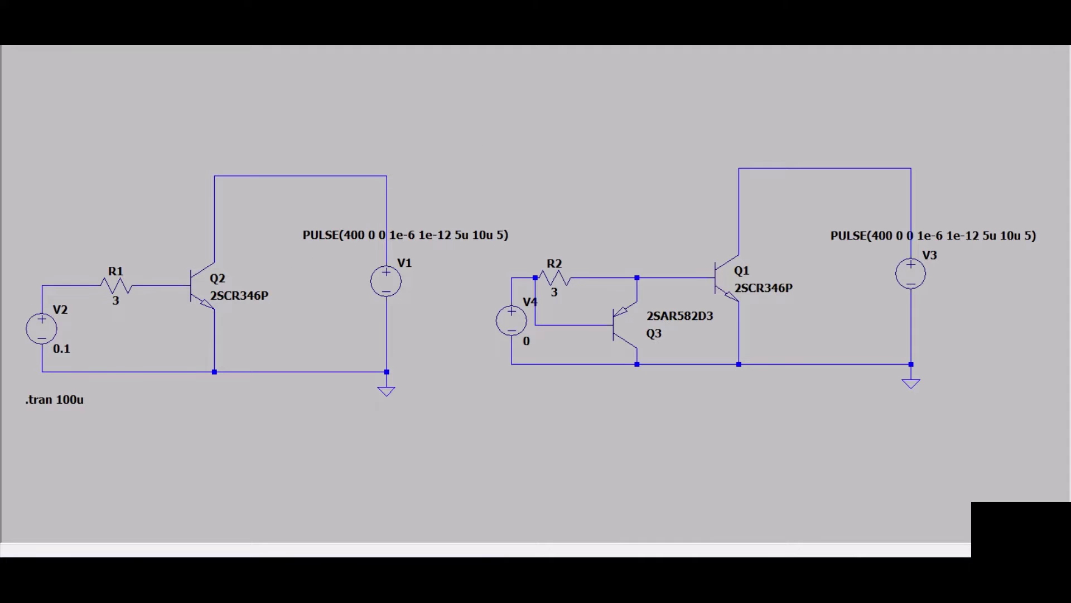
Step: Place mirrored diodes D1 beside Q2 and D2 beside Q1
{"action": "left_click", "coordinate": [661, 33]}
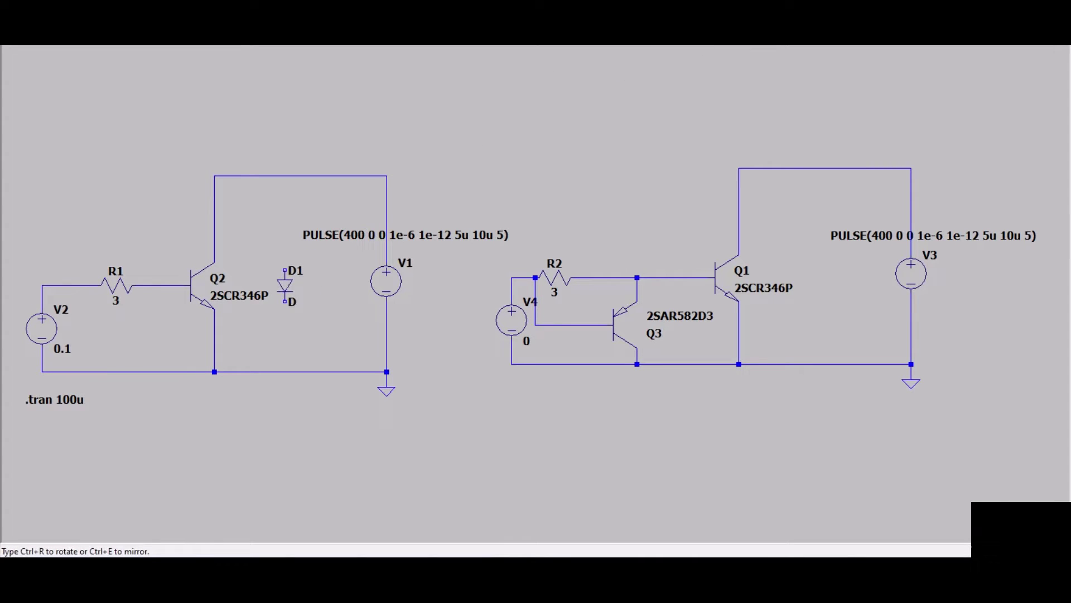
{"action": "key", "text": "ctrl+e"}
{"action": "left_click", "coordinate": [284, 286]}
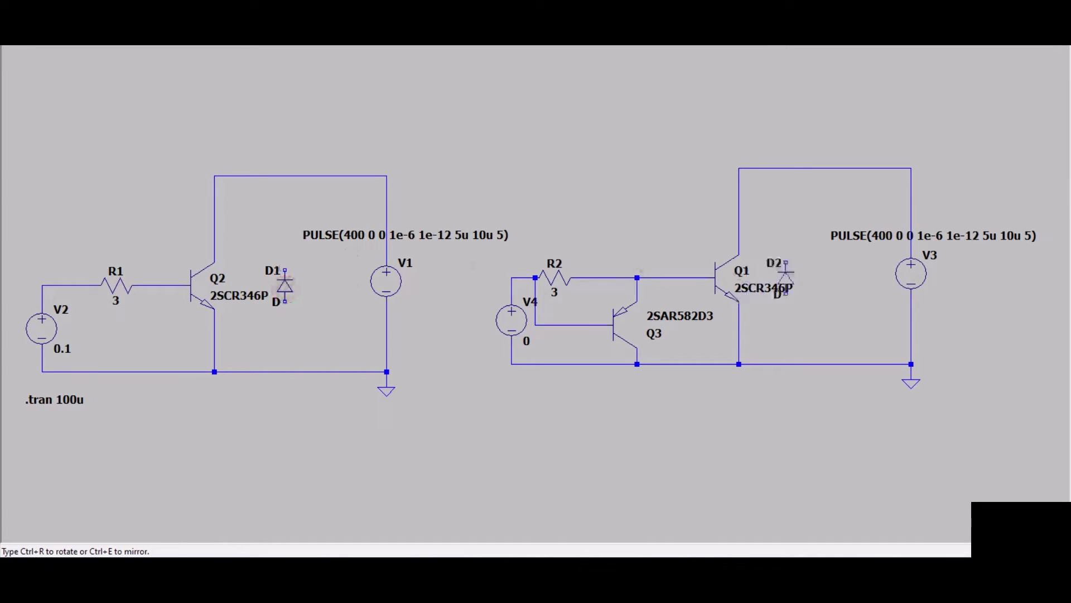
{"action": "left_click", "coordinate": [809, 286]}
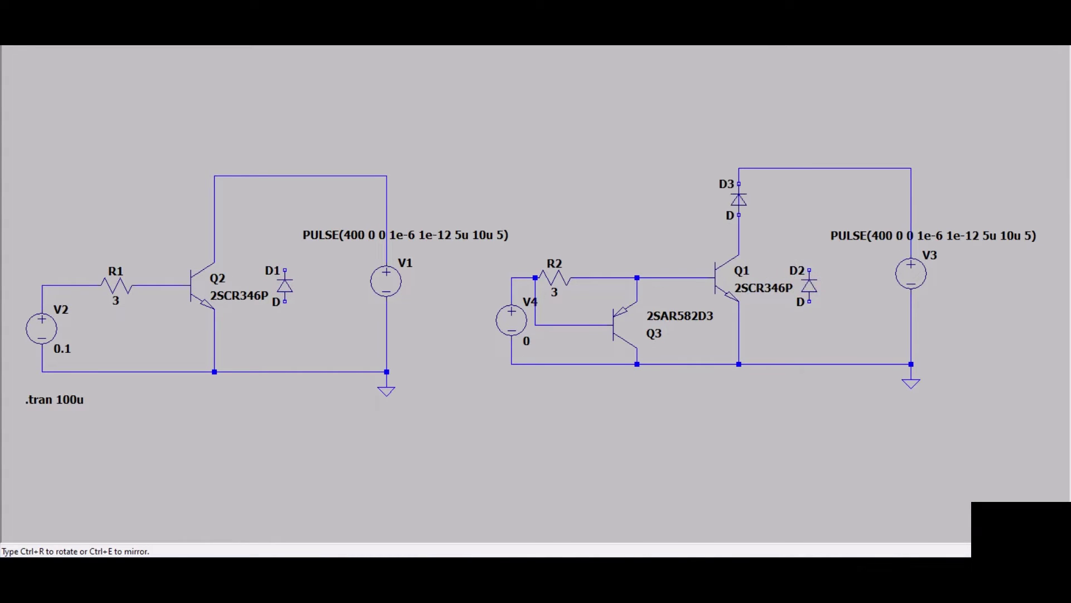
{"action": "key", "text": "F3"}
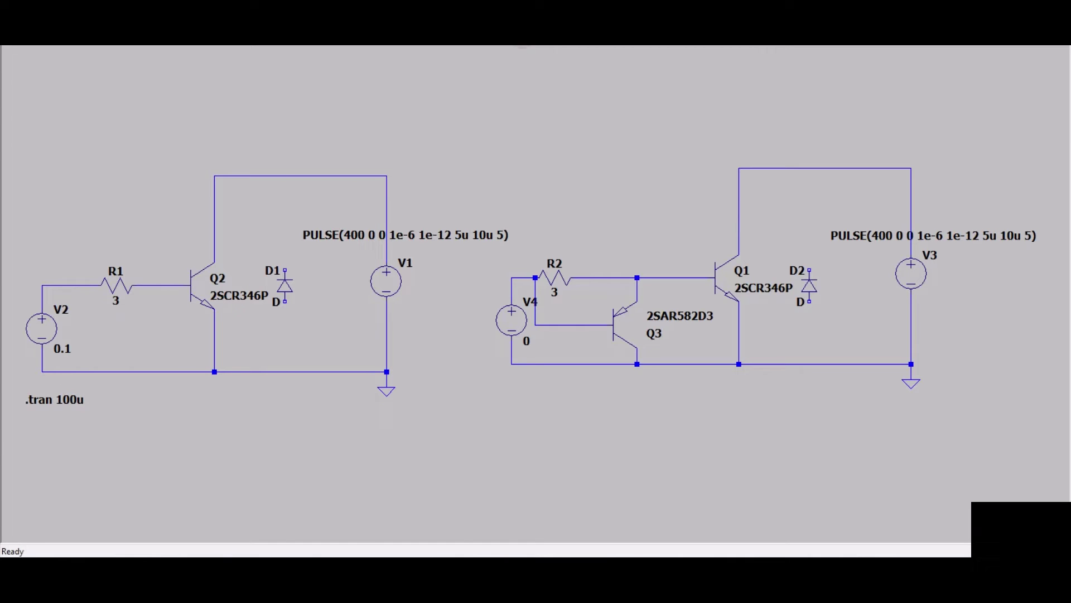
Step: Wire D1 across Q2's collector and emitter
{"action": "left_click", "coordinate": [285, 271]}
{"action": "left_click", "coordinate": [214, 245]}
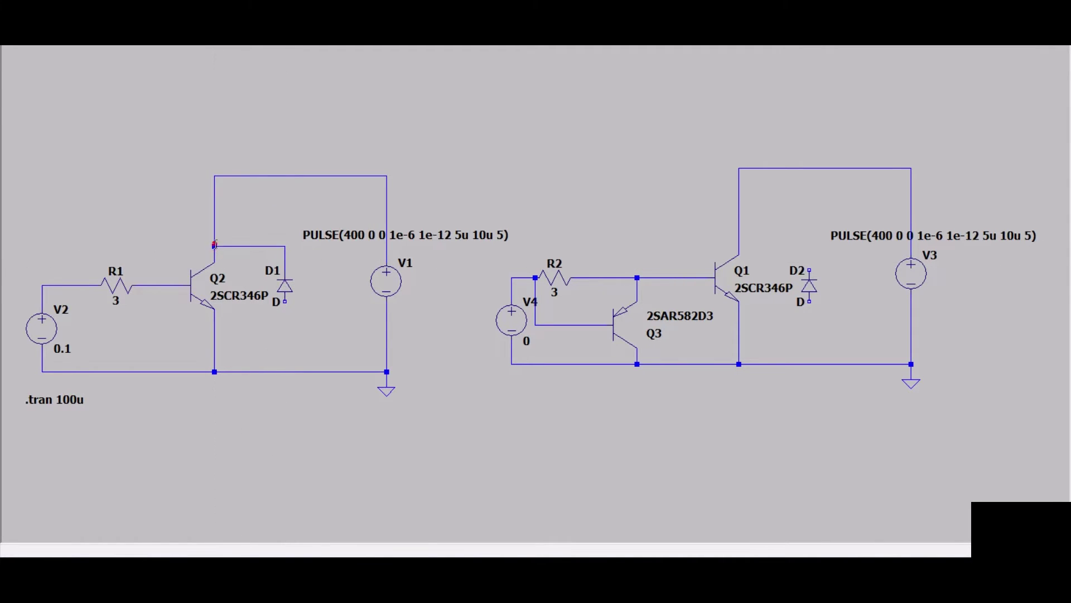
{"action": "left_click", "coordinate": [285, 302]}
{"action": "left_click", "coordinate": [285, 332]}
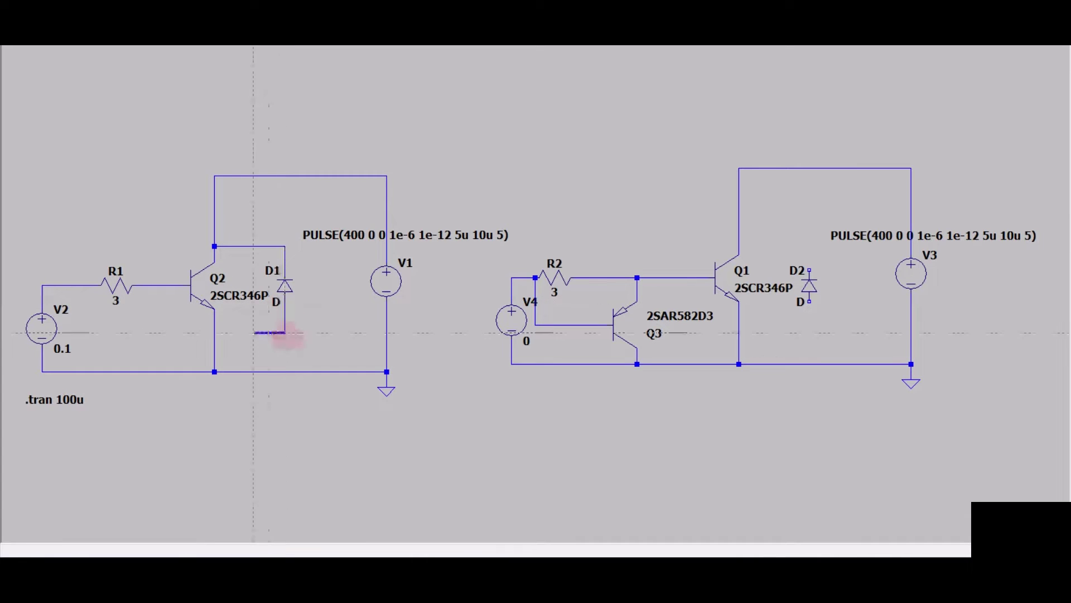
{"action": "left_click", "coordinate": [215, 333]}
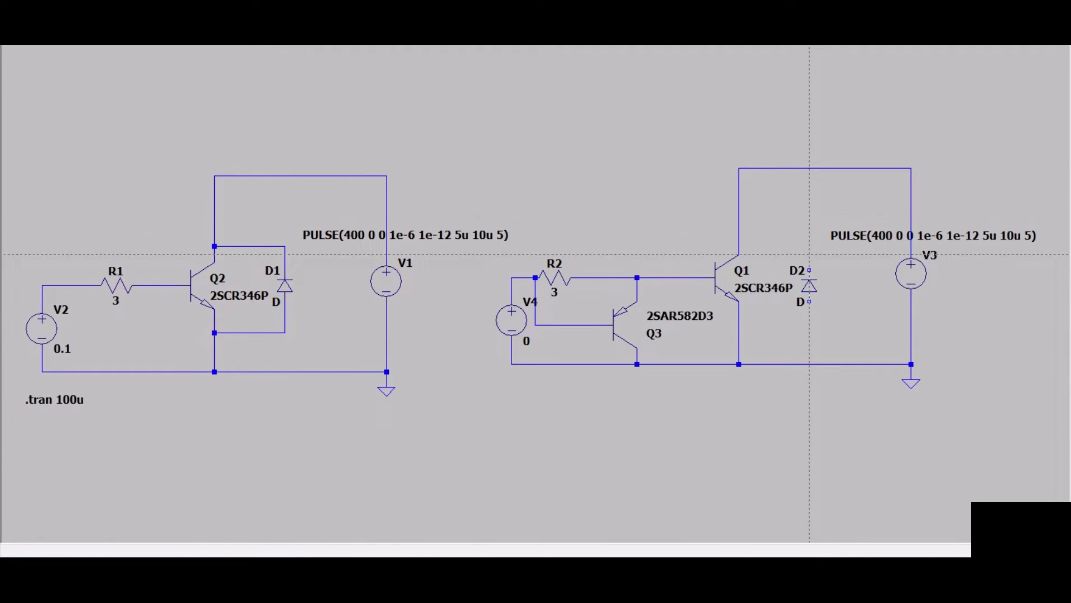
Step: Wire D2 across Q1's collector and emitter
{"action": "left_click", "coordinate": [810, 271]}
{"action": "left_click", "coordinate": [810, 238]}
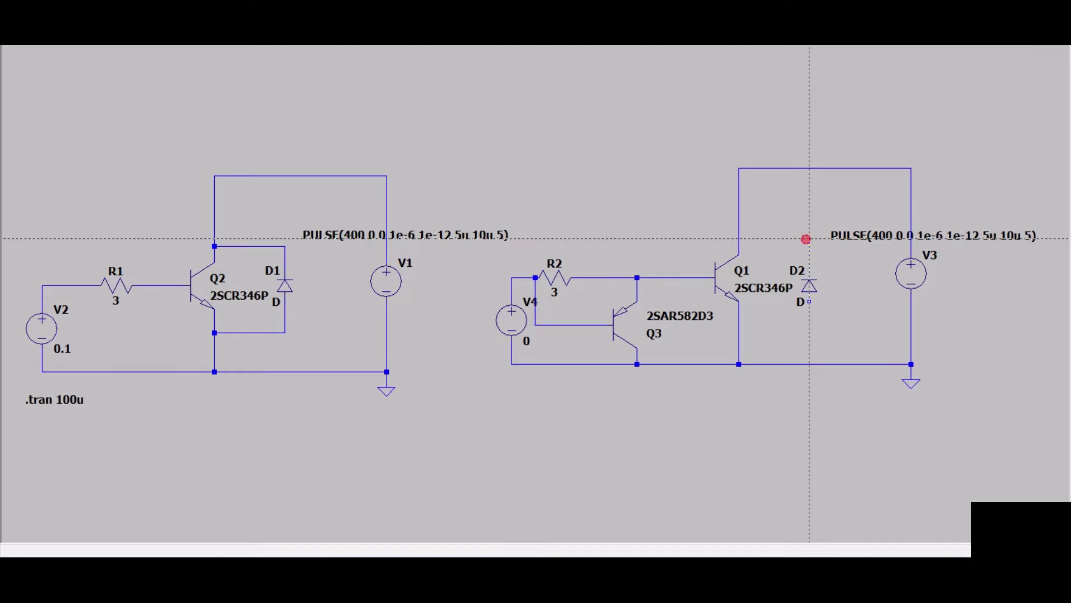
{"action": "left_click", "coordinate": [739, 239]}
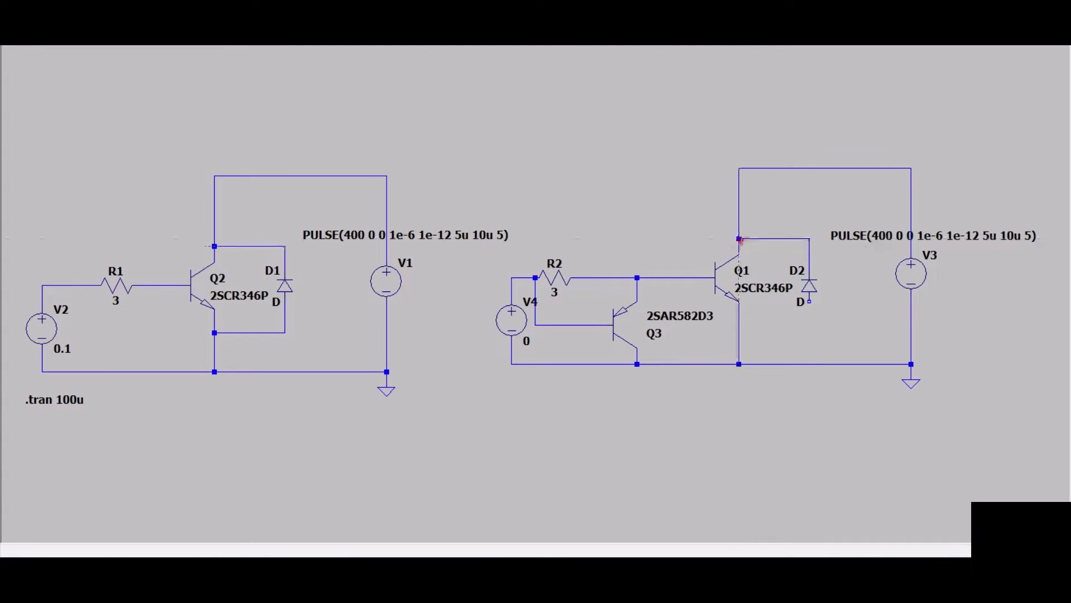
{"action": "left_click", "coordinate": [810, 301]}
{"action": "left_click", "coordinate": [739, 325]}
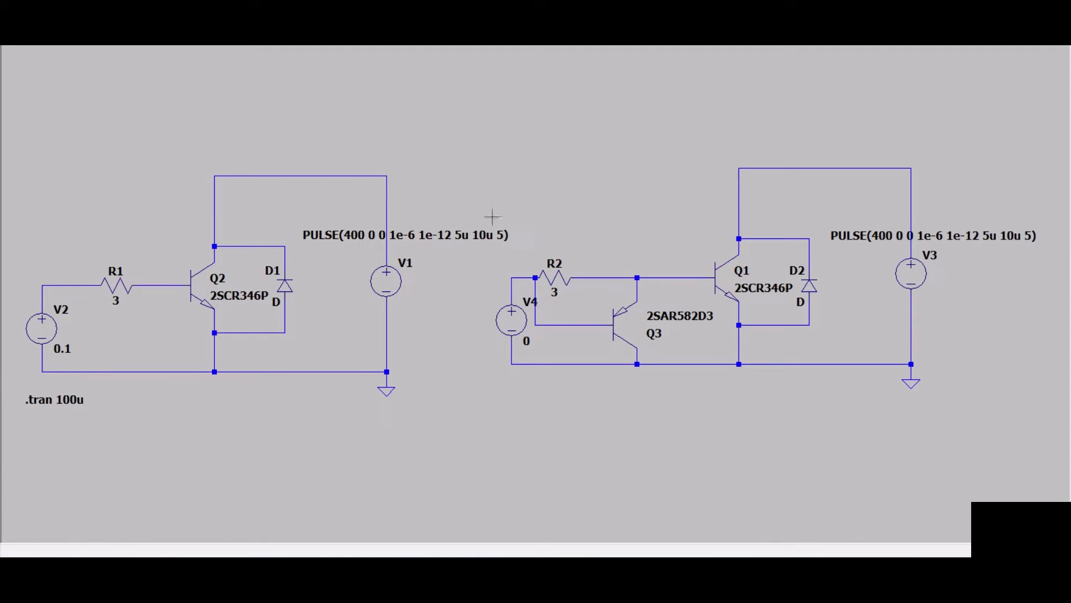
Step: Assign the VS-E5PX6012 fast-recovery model to diode D1
{"action": "right_click", "coordinate": [286, 288]}
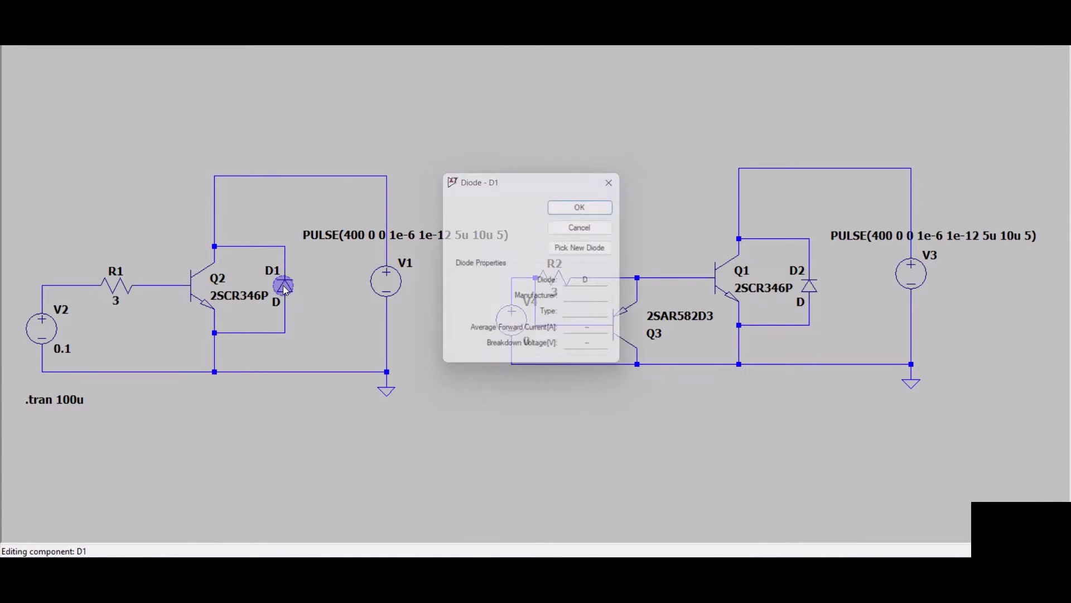
{"action": "left_click", "coordinate": [556, 249]}
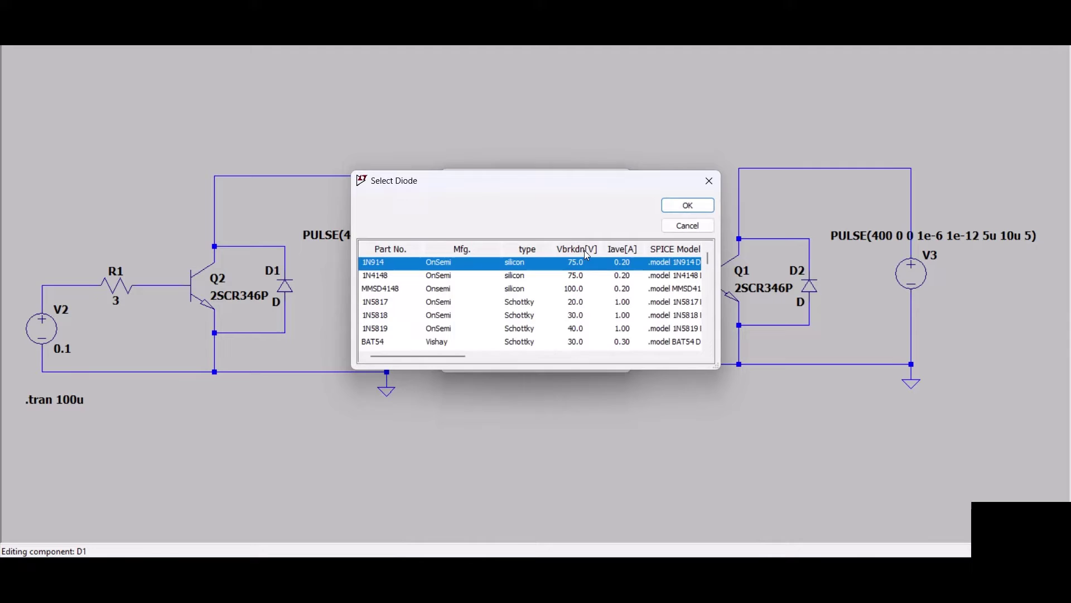
{"action": "left_click", "coordinate": [585, 251]}
{"action": "scroll", "coordinate": [622, 322], "scroll_direction": "down", "scroll_amount": 5}
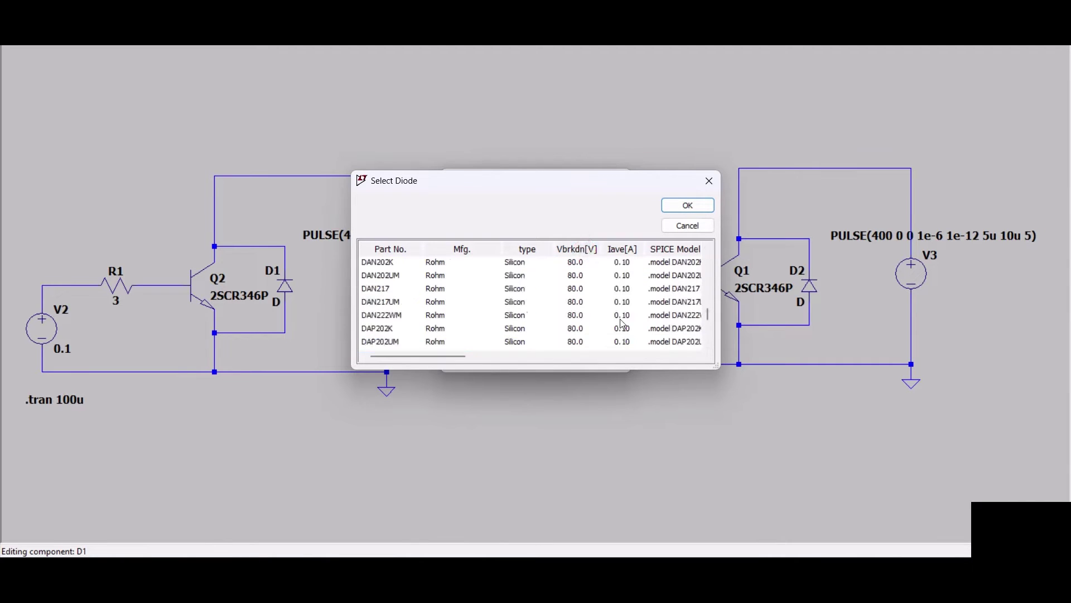
{"action": "scroll", "coordinate": [622, 322], "scroll_direction": "down", "scroll_amount": 5}
{"action": "left_click", "coordinate": [572, 339]}
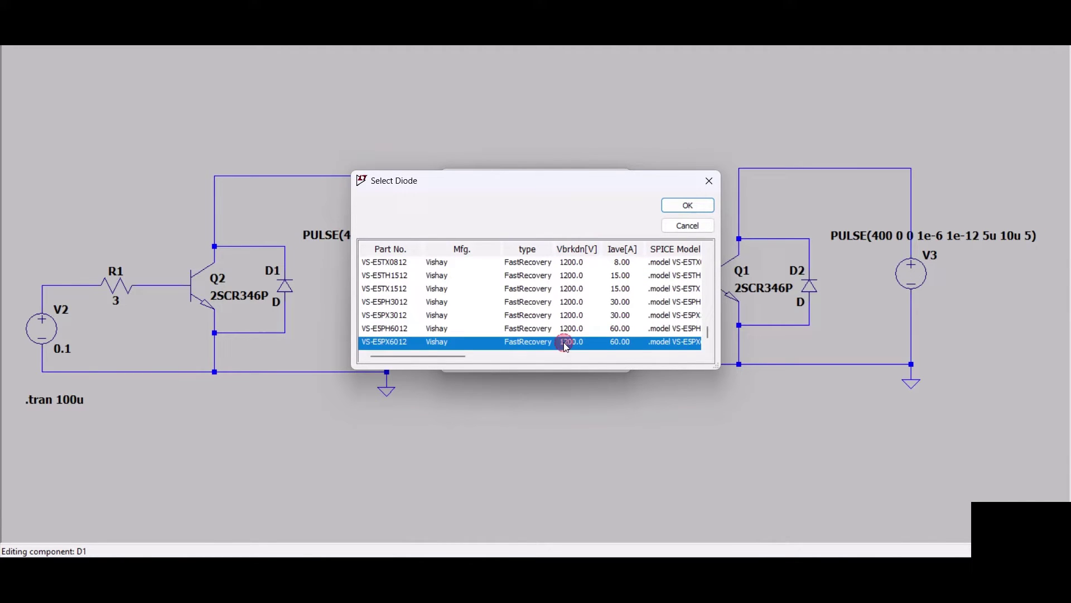
{"action": "left_click", "coordinate": [688, 206]}
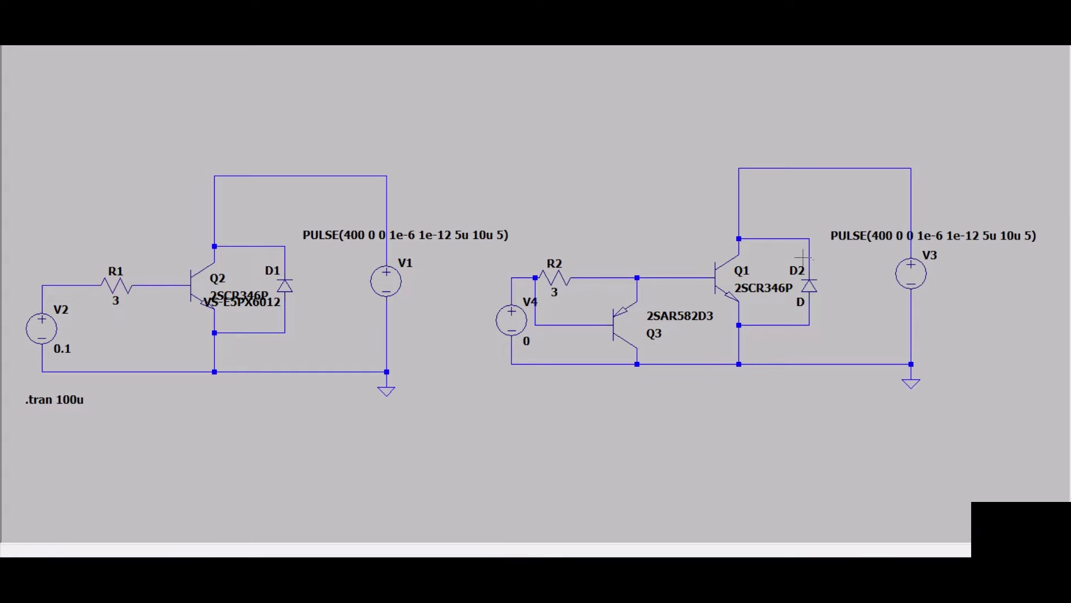
Step: Assign the VS-E5PX6012 fast-recovery model to diode D2
{"action": "right_click", "coordinate": [812, 286]}
{"action": "left_click", "coordinate": [568, 249]}
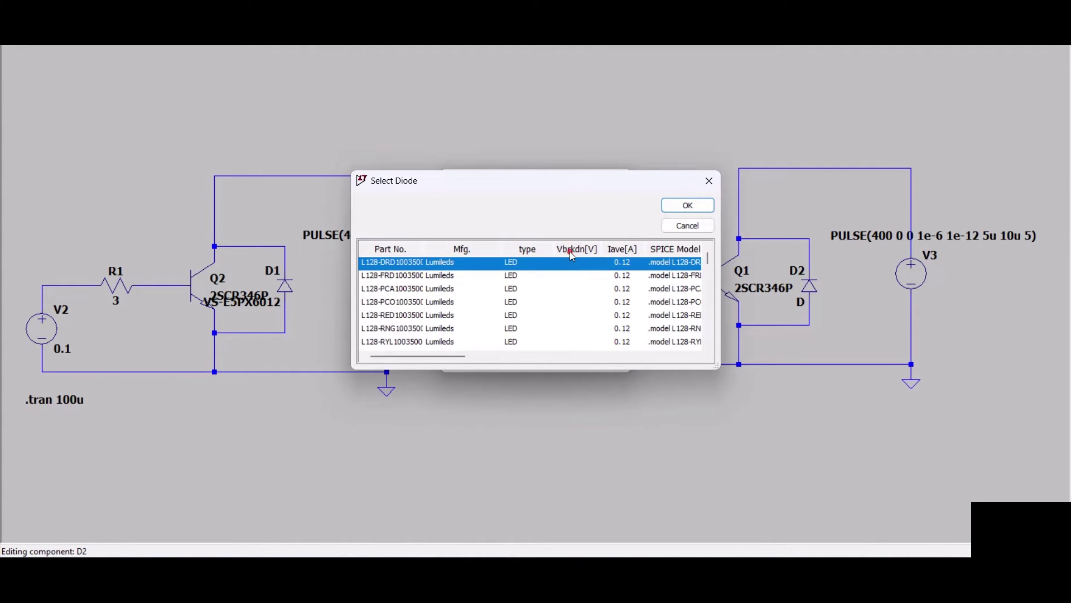
{"action": "left_click", "coordinate": [572, 253]}
{"action": "scroll", "coordinate": [571, 300], "scroll_direction": "down", "scroll_amount": 5}
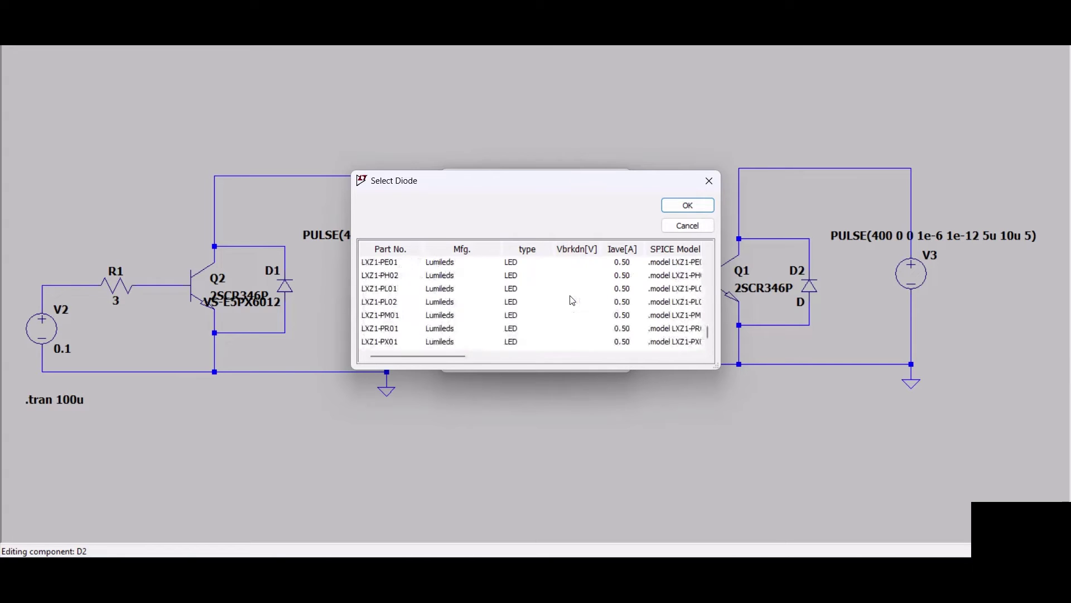
{"action": "scroll", "coordinate": [572, 301], "scroll_direction": "down", "scroll_amount": 3}
{"action": "left_click", "coordinate": [574, 258]}
{"action": "scroll", "coordinate": [579, 292], "scroll_direction": "down", "scroll_amount": 10}
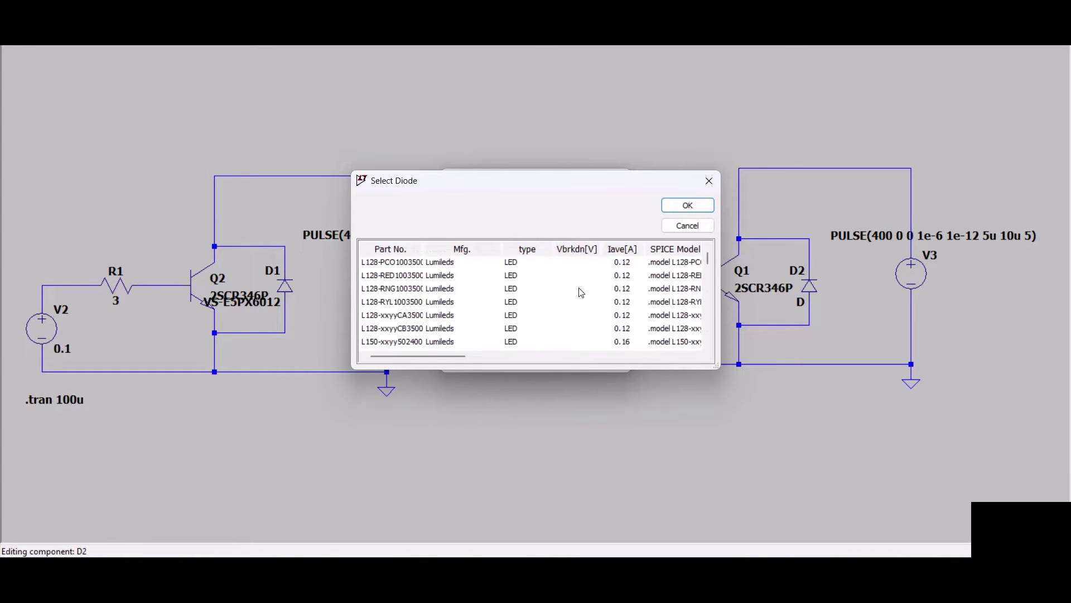
{"action": "scroll", "coordinate": [580, 292], "scroll_direction": "down", "scroll_amount": 3}
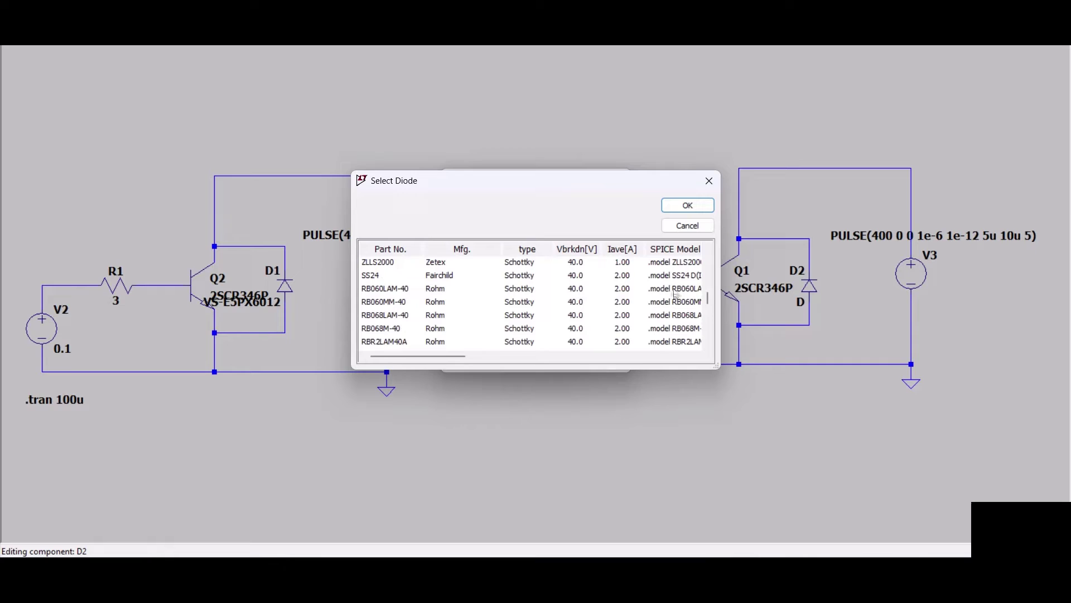
{"action": "scroll", "coordinate": [675, 294], "scroll_direction": "down", "scroll_amount": 10}
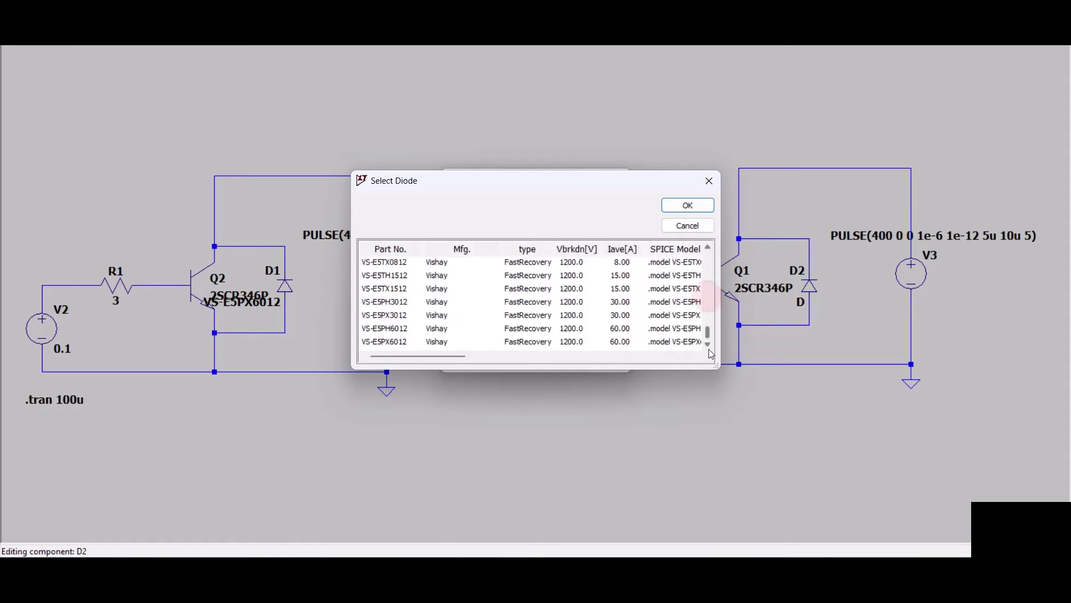
{"action": "left_click", "coordinate": [582, 341]}
{"action": "left_click", "coordinate": [687, 205]}
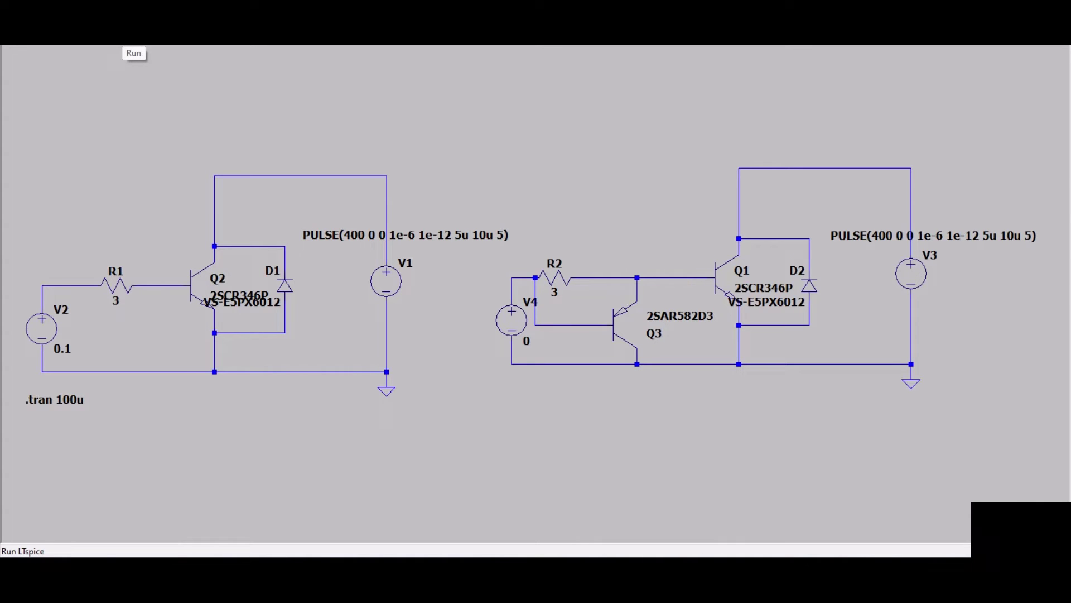
Step: Run the transient simulation and plot the left circuit's V(n002) and base voltage V(n006)
{"action": "left_click", "coordinate": [127, 38]}
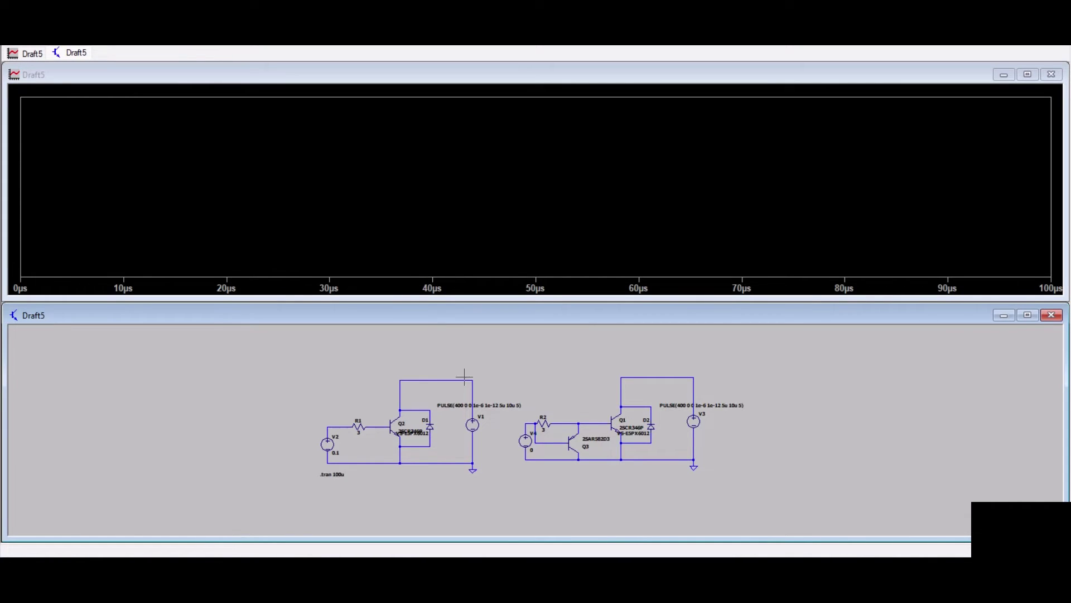
{"action": "left_click", "coordinate": [424, 378]}
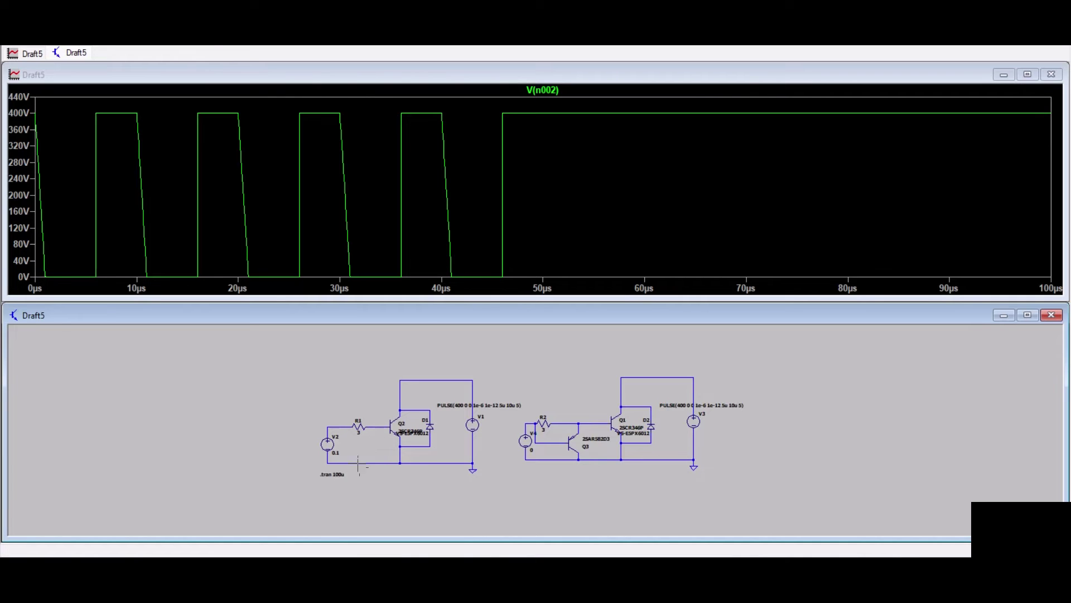
{"action": "left_click", "coordinate": [376, 425]}
Step: Move V(n002) into a new plot pane above the V(n006) trace
{"action": "left_click", "coordinate": [372, 426]}
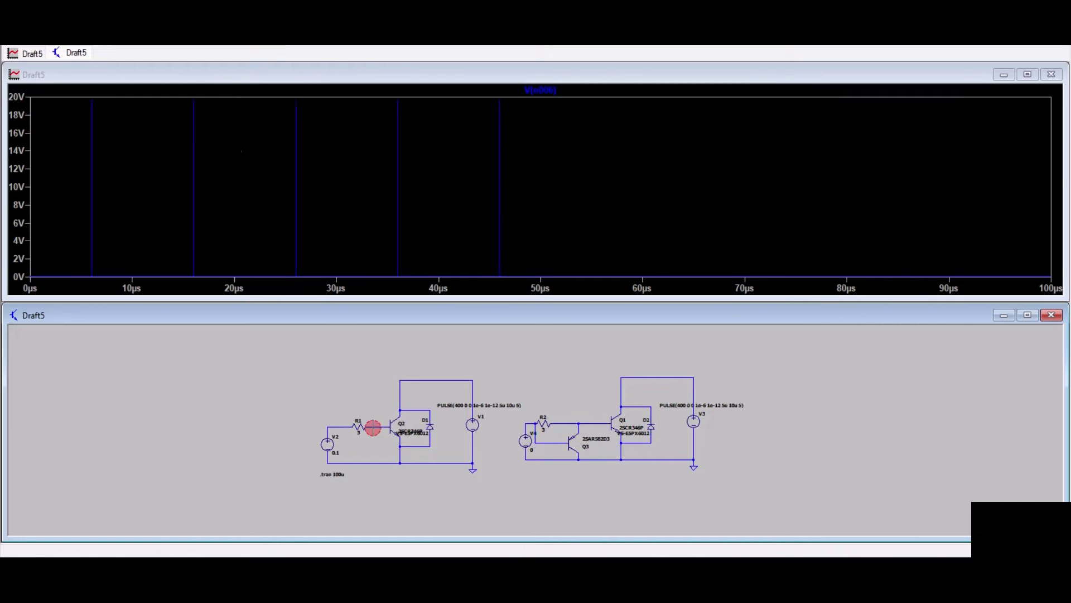
{"action": "right_click", "coordinate": [141, 175]}
{"action": "left_click", "coordinate": [188, 262]}
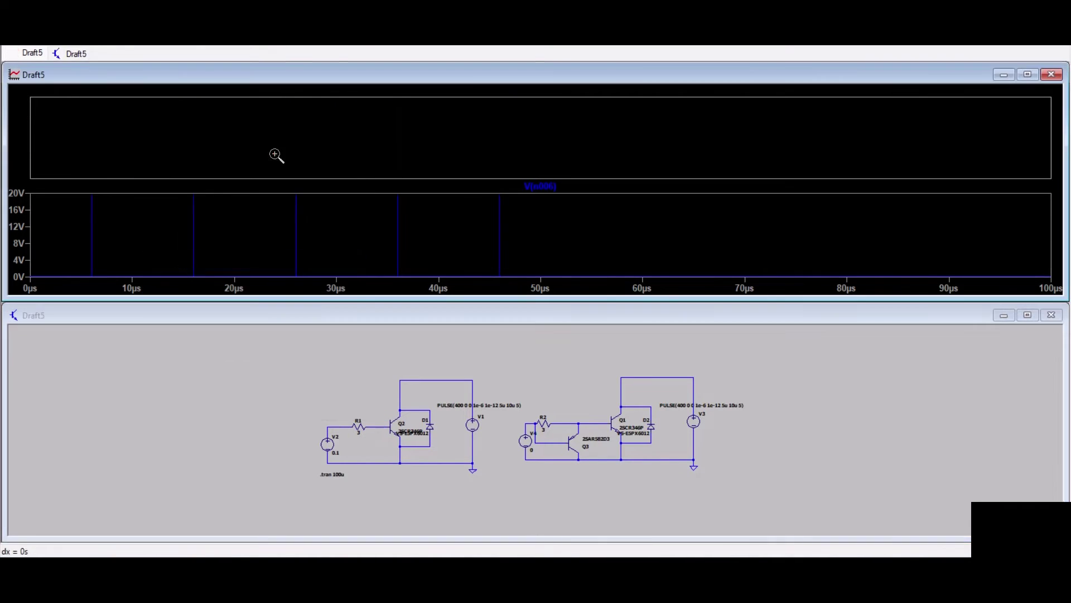
{"action": "left_click", "coordinate": [417, 382]}
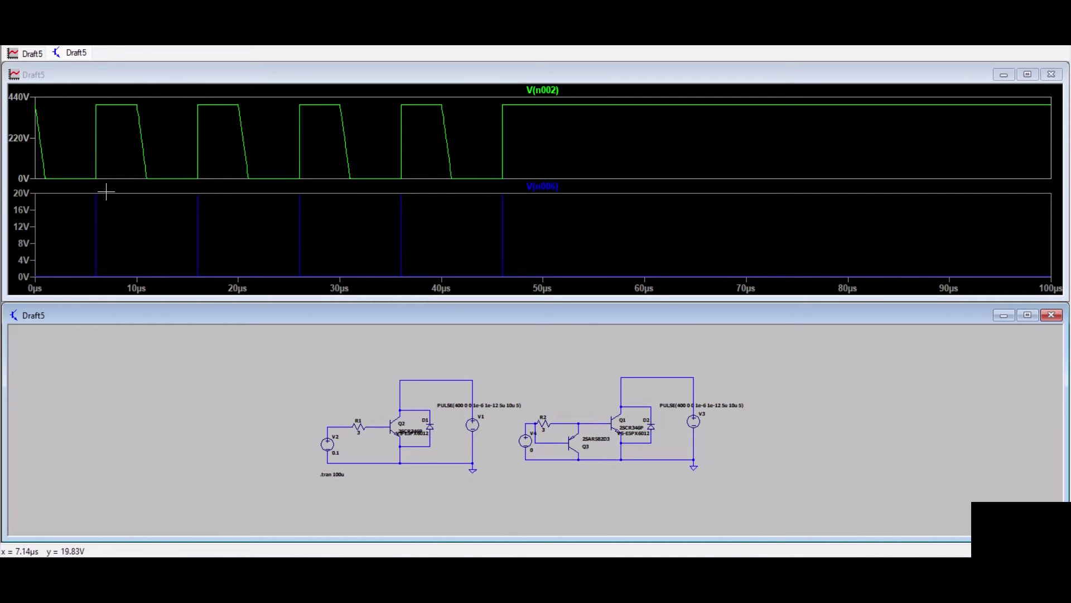
Step: Zoom the waveforms tightly onto the switching edge at 6 µs
{"action": "left_click_drag", "start_coordinate": [86, 95], "coordinate": [112, 293]}
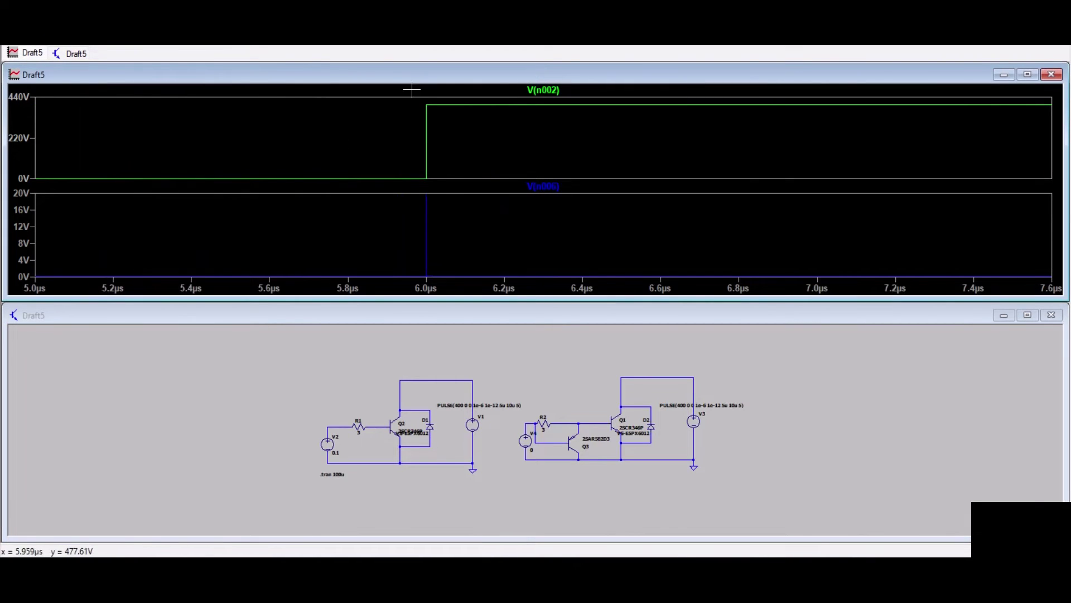
{"action": "left_click_drag", "start_coordinate": [416, 90], "coordinate": [440, 290]}
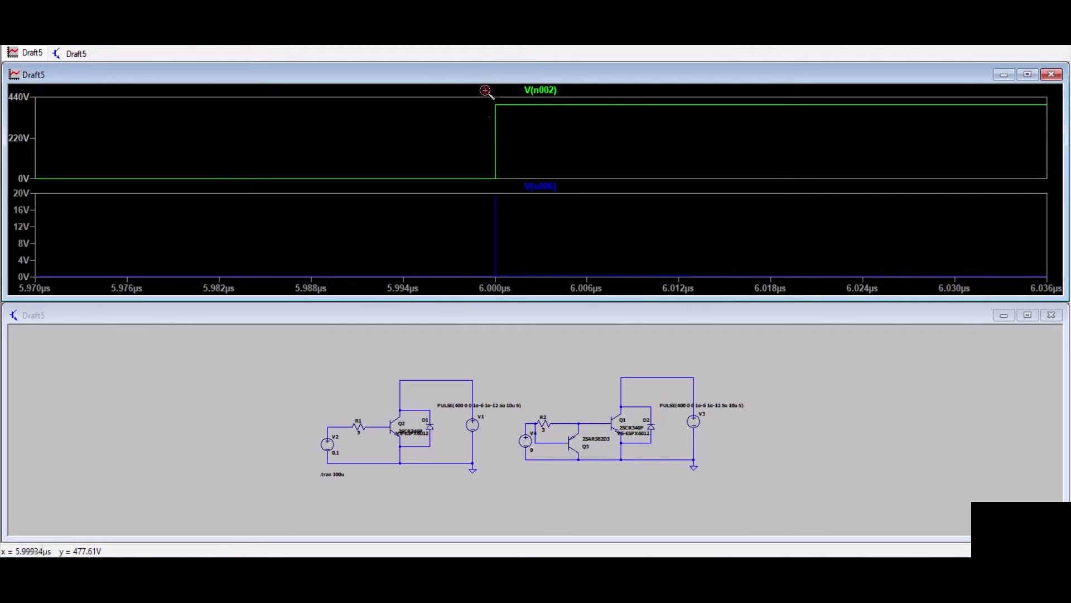
{"action": "left_click_drag", "start_coordinate": [485, 90], "coordinate": [512, 307]}
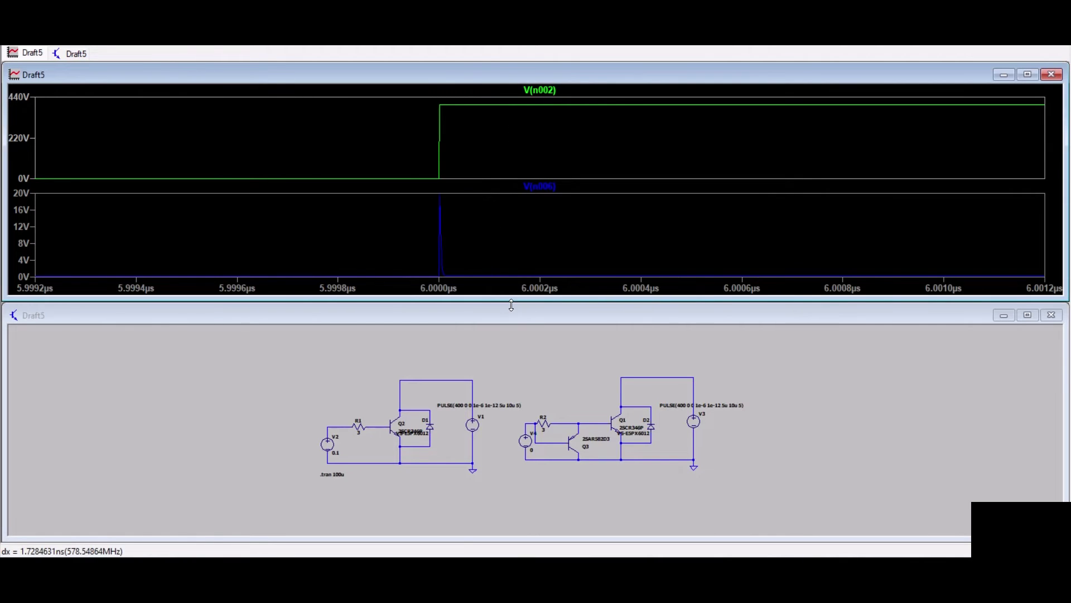
{"action": "left_click_drag", "start_coordinate": [427, 89], "coordinate": [461, 313]}
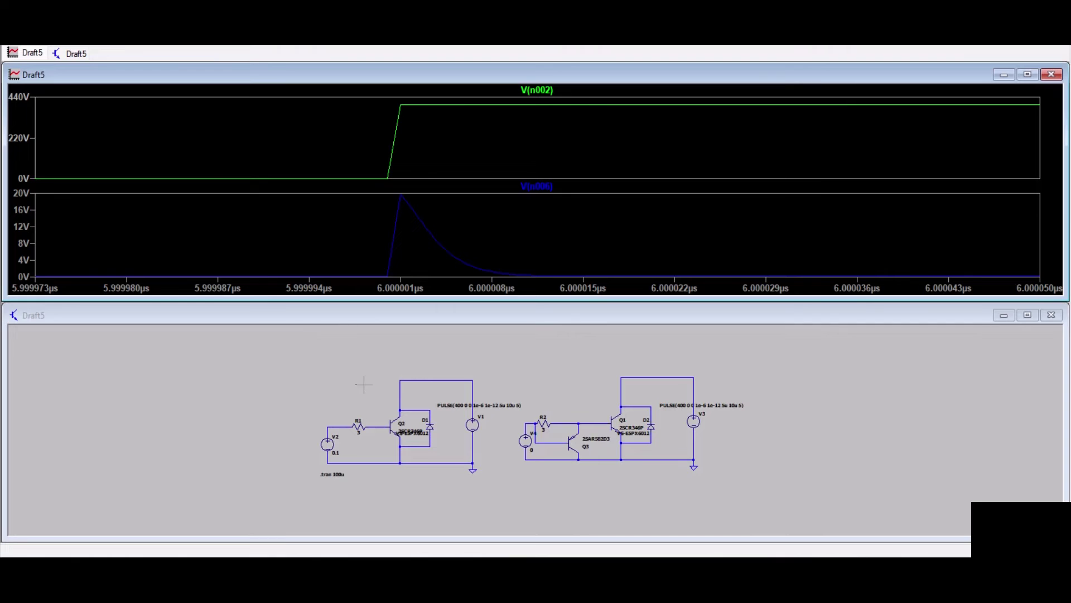
Step: Plot R1's current I(R1) in the top pane alongside V(n002)
{"action": "scroll", "coordinate": [377, 393], "scroll_direction": "up", "scroll_amount": 2}
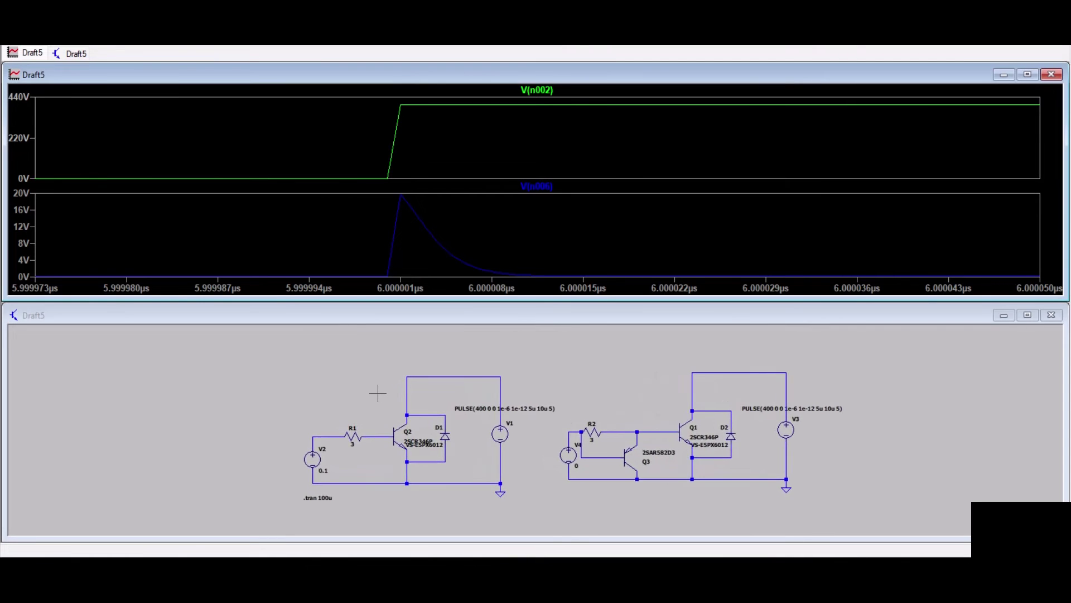
{"action": "left_click", "coordinate": [377, 393]}
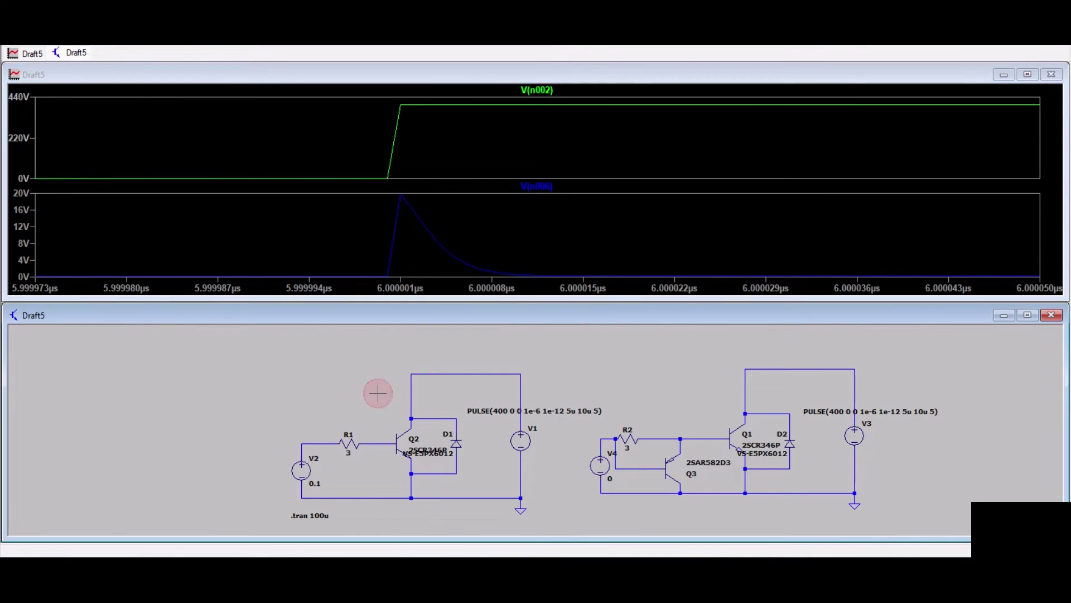
{"action": "left_click", "coordinate": [370, 429]}
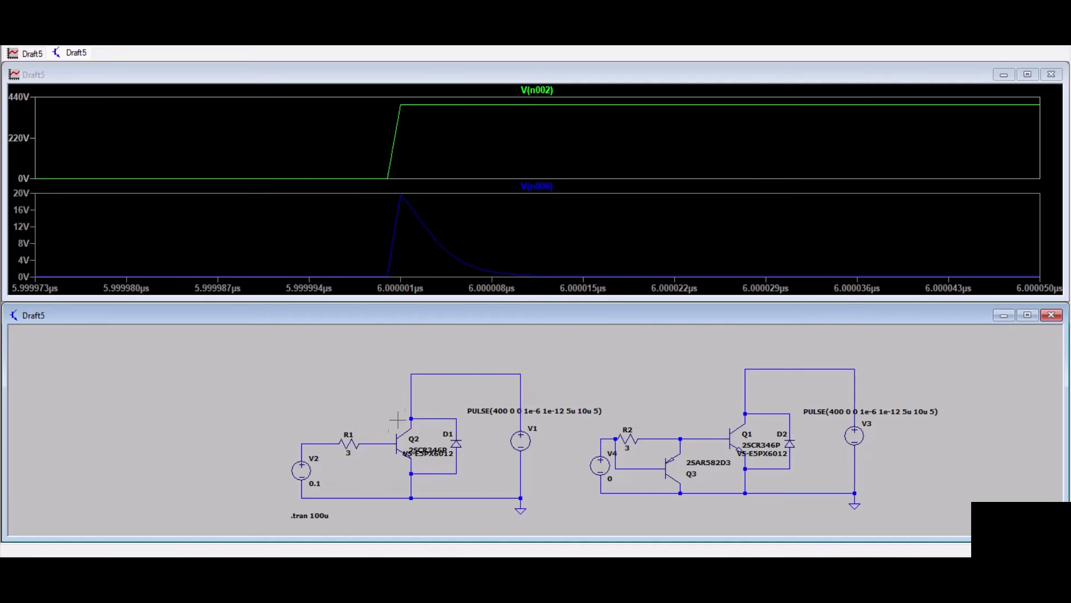
{"action": "left_click", "coordinate": [353, 438]}
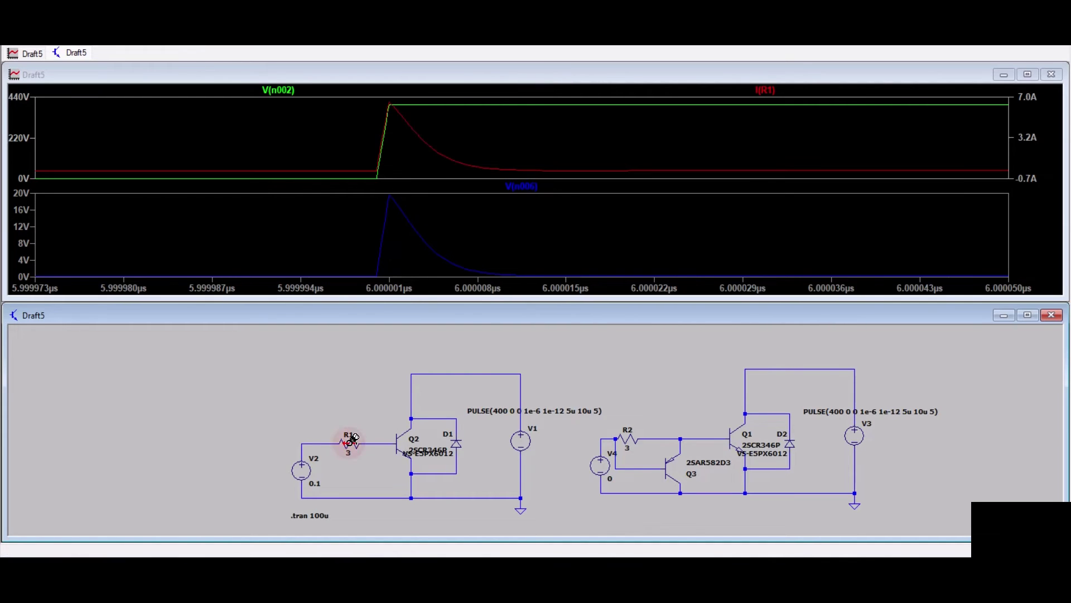
Step: Replace the top pane's traces with Q2's collector current Ic(Q2) alone
{"action": "left_click", "coordinate": [416, 421]}
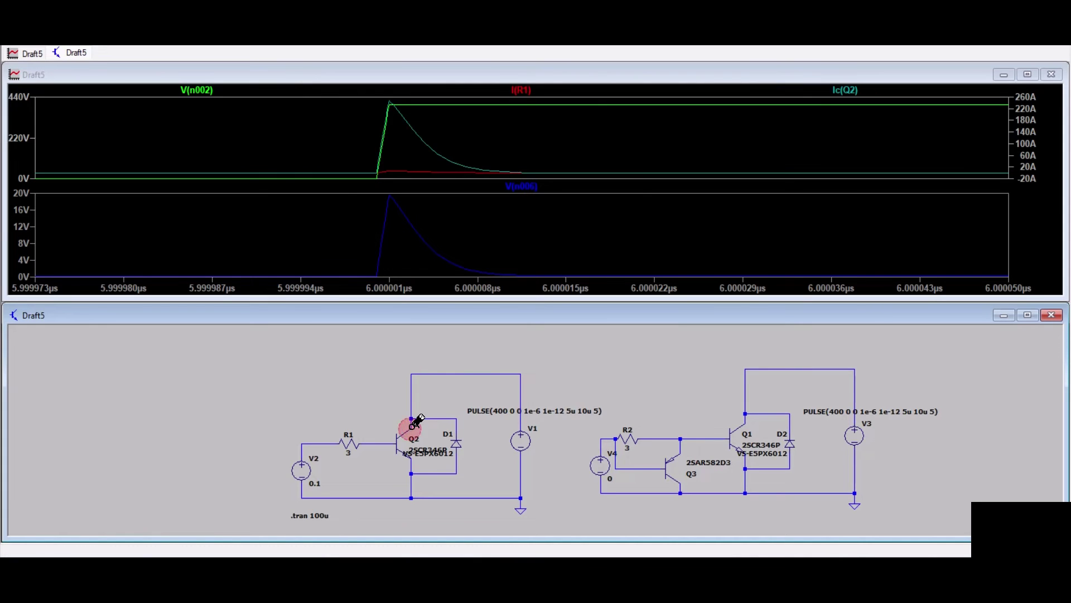
{"action": "left_click", "coordinate": [417, 421]}
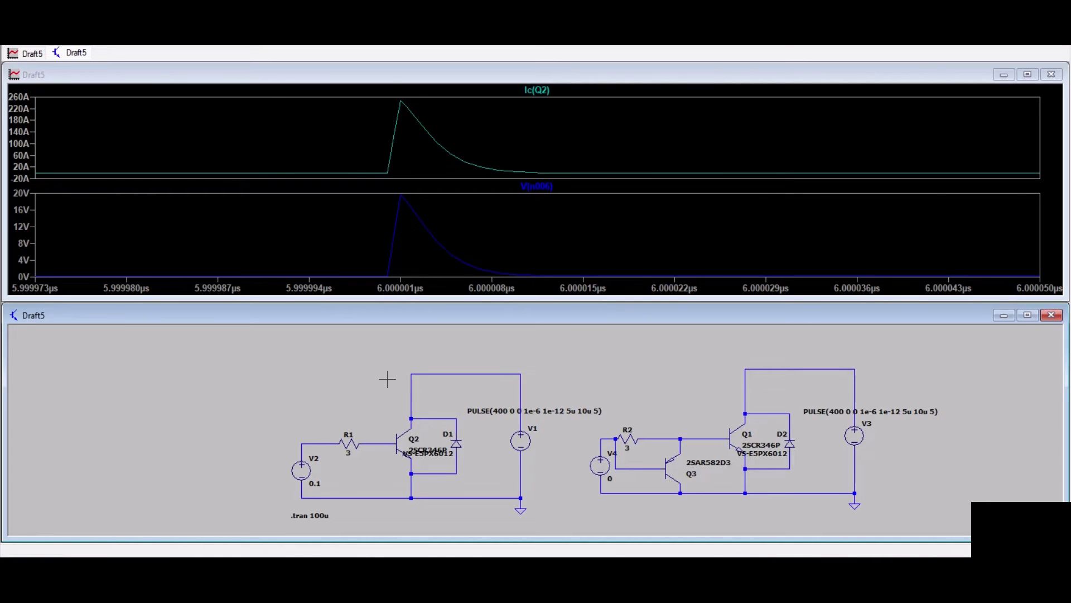
{"action": "left_click_drag", "start_coordinate": [387, 379], "coordinate": [349, 373]}
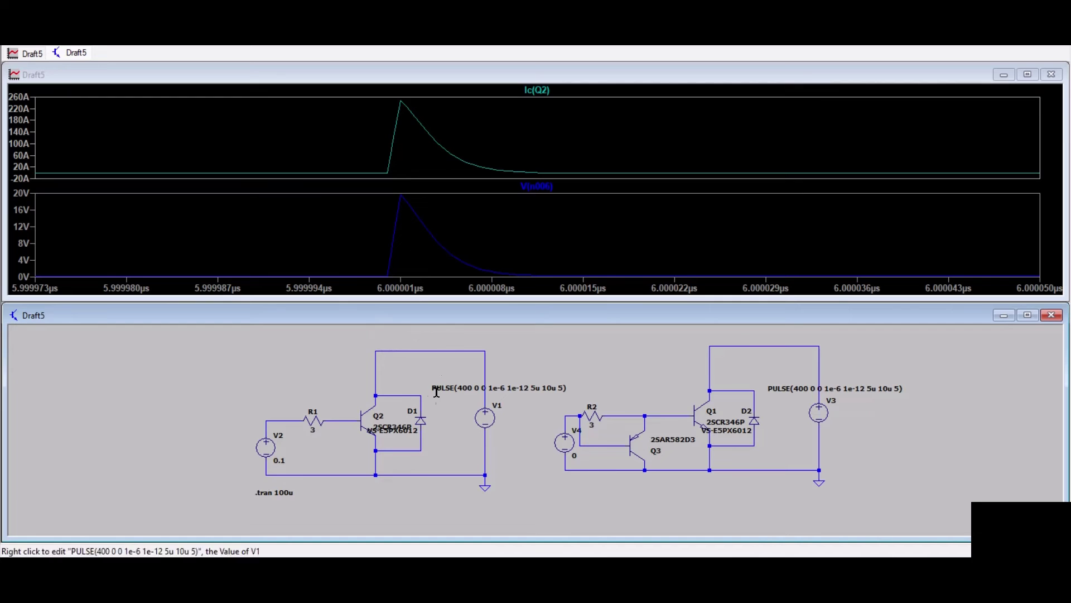
{"action": "left_click_drag", "start_coordinate": [436, 418], "coordinate": [379, 413]}
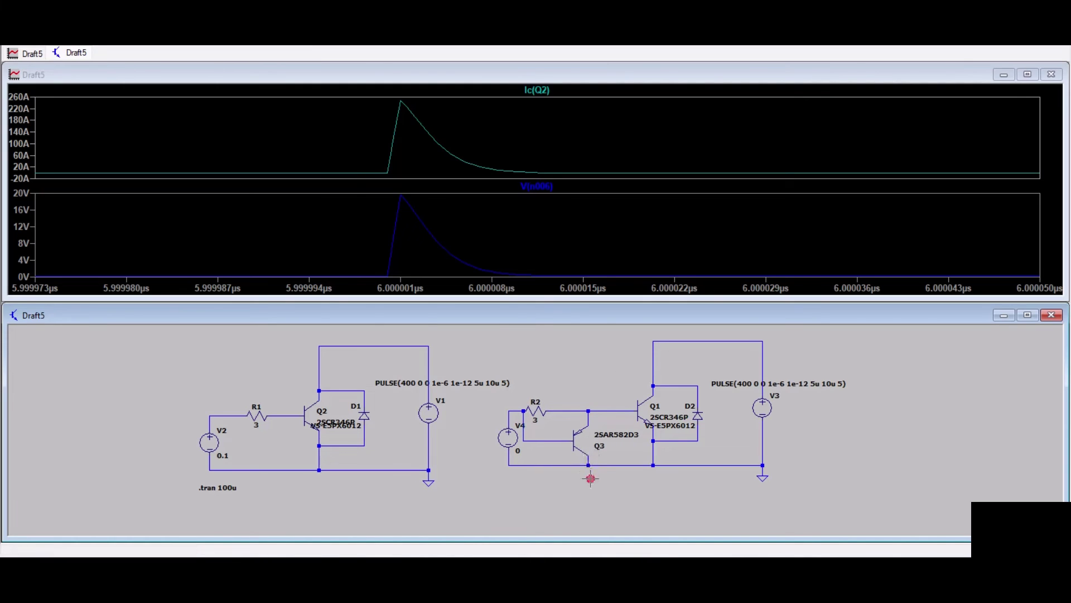
Step: Plot V(n004) from the wire between R2 and Q1's base in the top pane
{"action": "left_click", "coordinate": [574, 364]}
{"action": "left_click", "coordinate": [586, 380]}
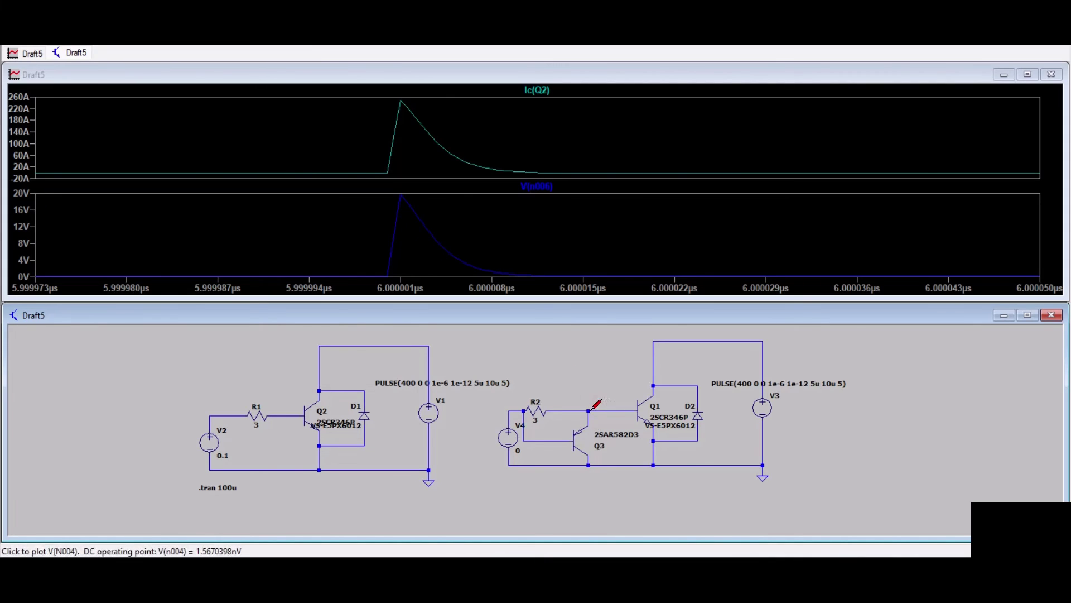
{"action": "left_click", "coordinate": [592, 407]}
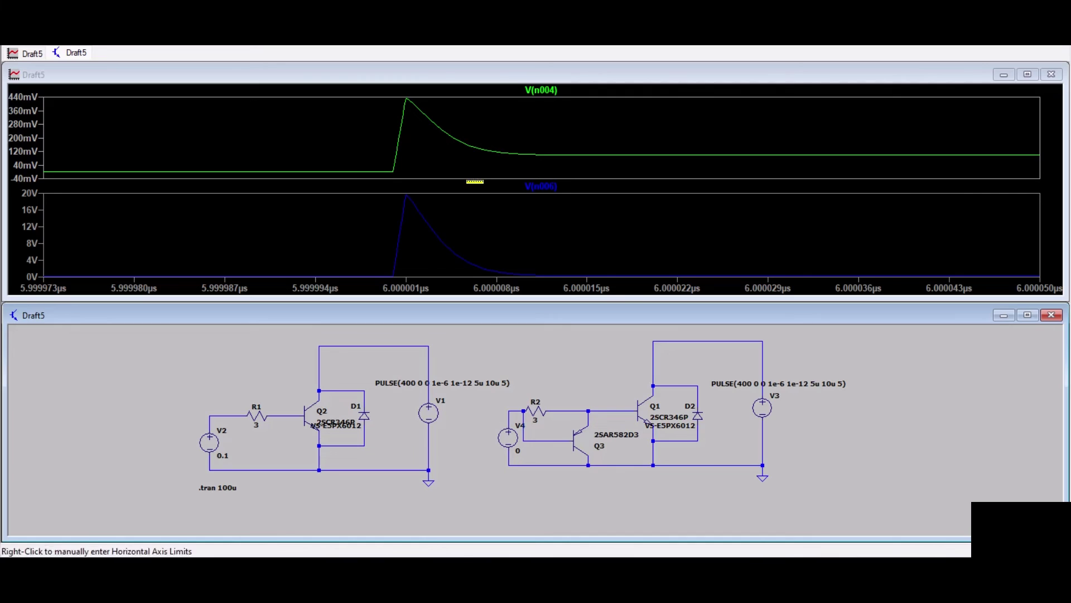
{"action": "left_click", "coordinate": [428, 128]}
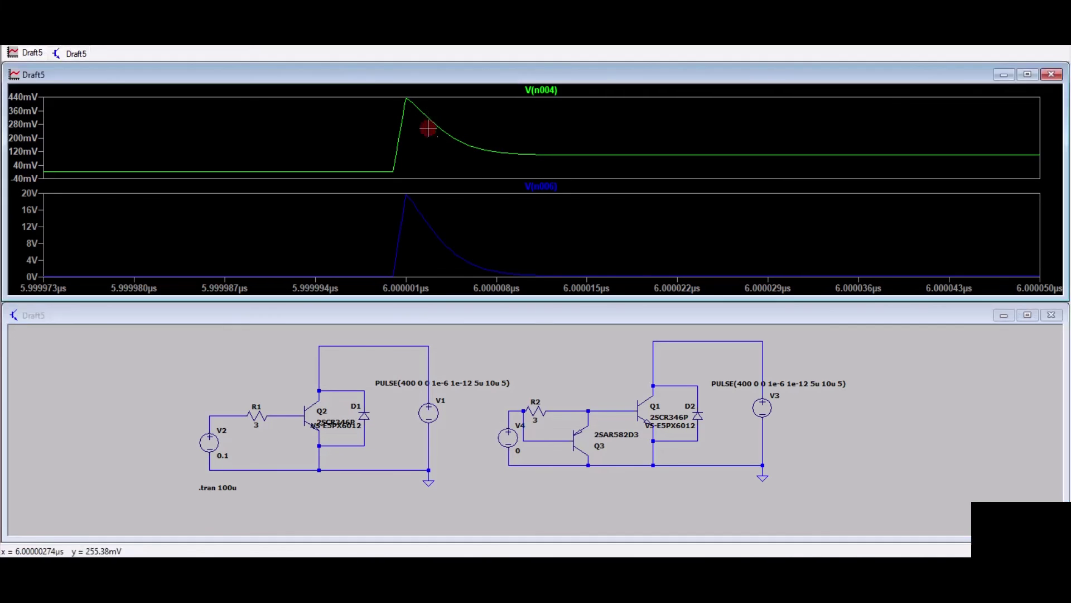
{"action": "left_click", "coordinate": [489, 337]}
{"action": "key", "text": "F3"}
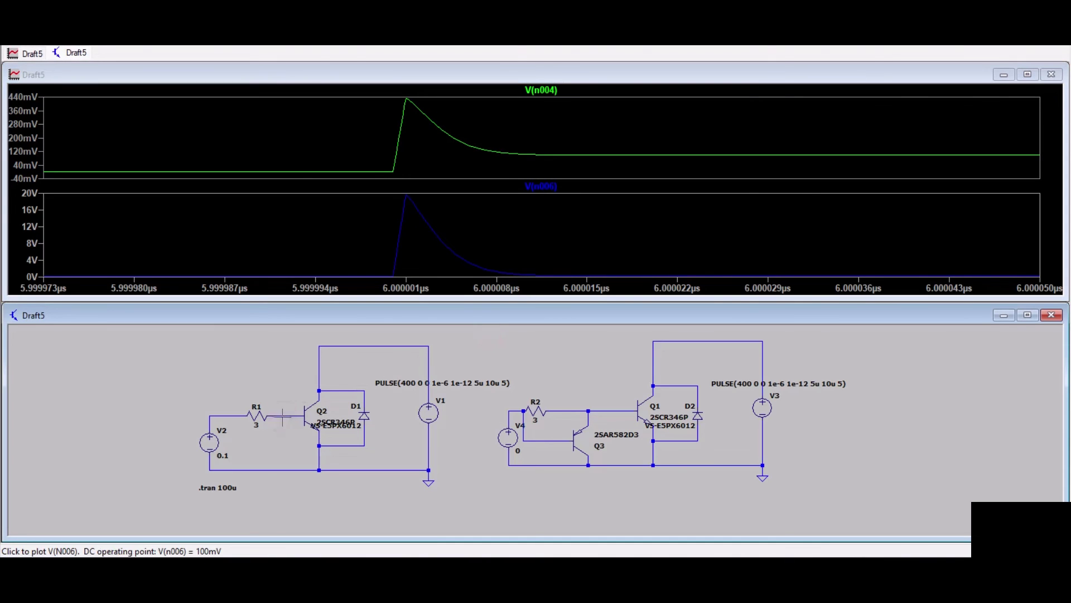
Step: Probe currents through R2 and R1, then plot Q1's collector current Ic(Q1) in the lower pane
{"action": "left_click", "coordinate": [541, 406]}
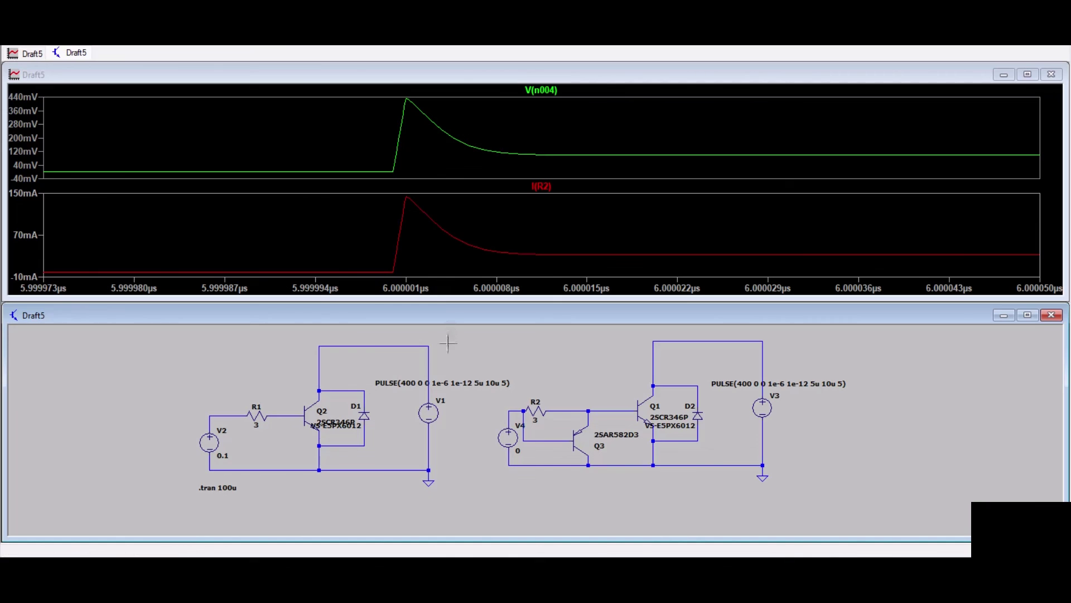
{"action": "left_click", "coordinate": [255, 418]}
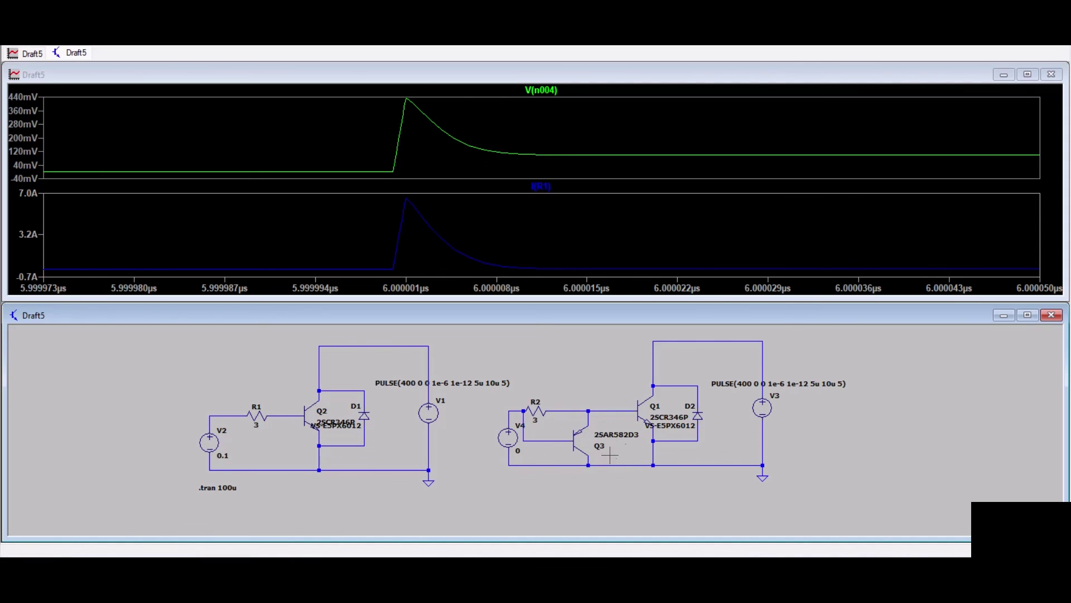
{"action": "left_click", "coordinate": [620, 380]}
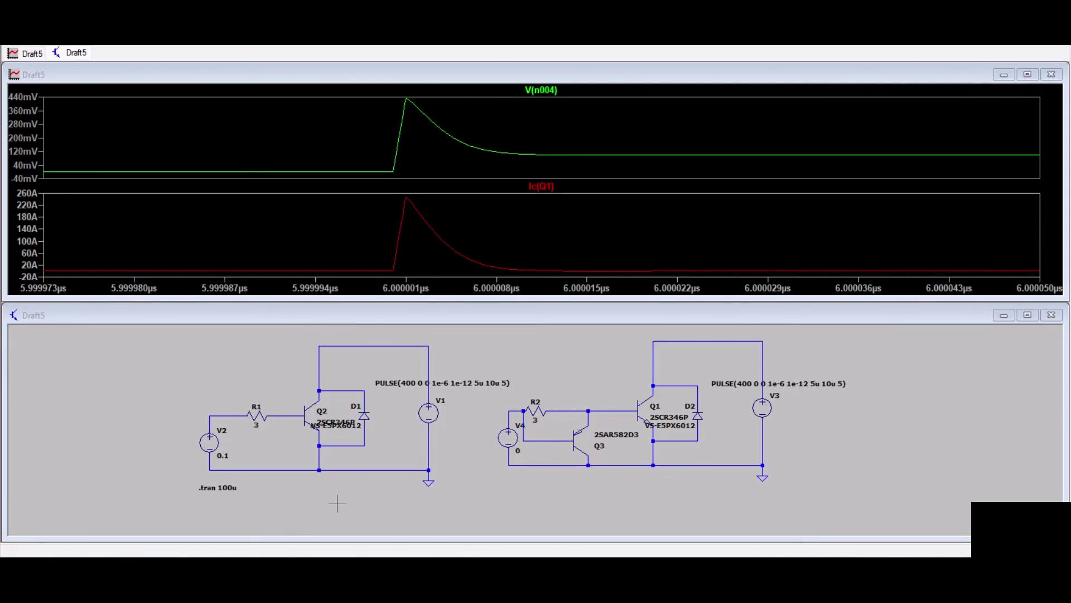